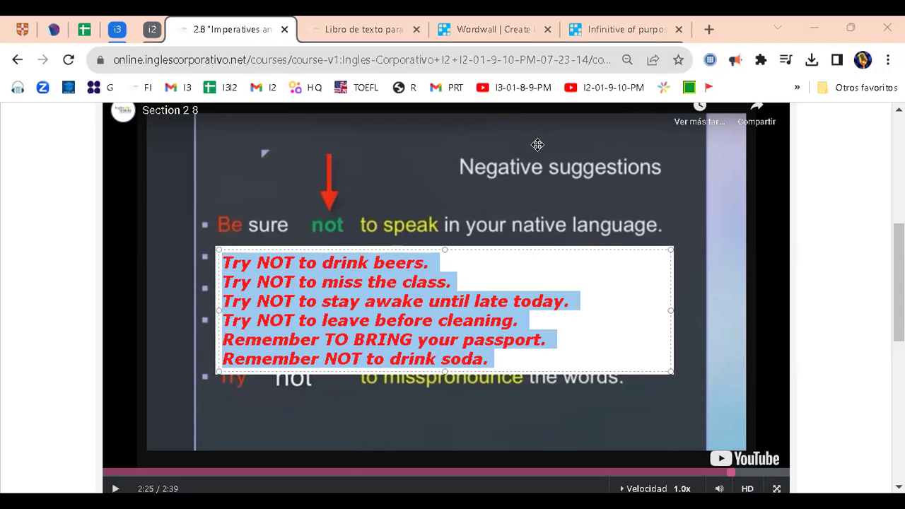
- Move the text box with the red Try NOT and Remember example sentences off the bullets, and delete it
{"action": "left_click_drag", "start_coordinate": [538, 145], "coordinate": [537, 144]}
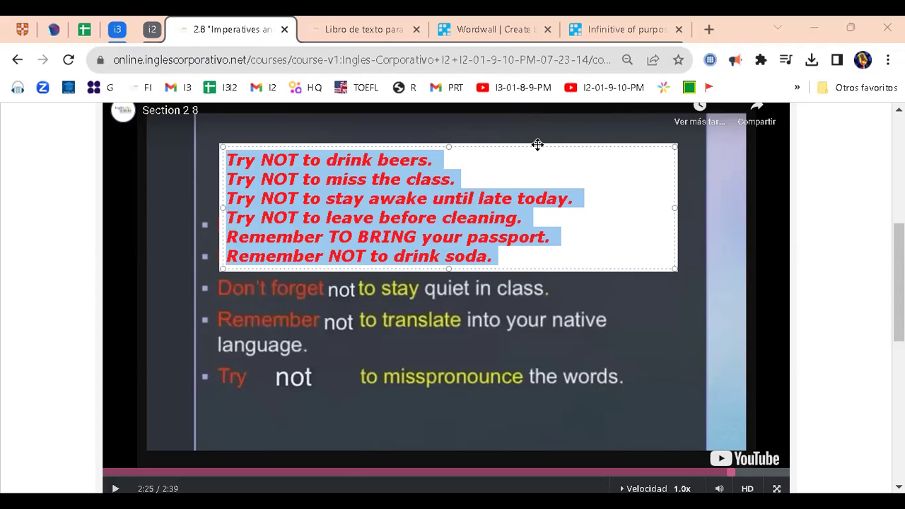
{"action": "key", "text": "Delete"}
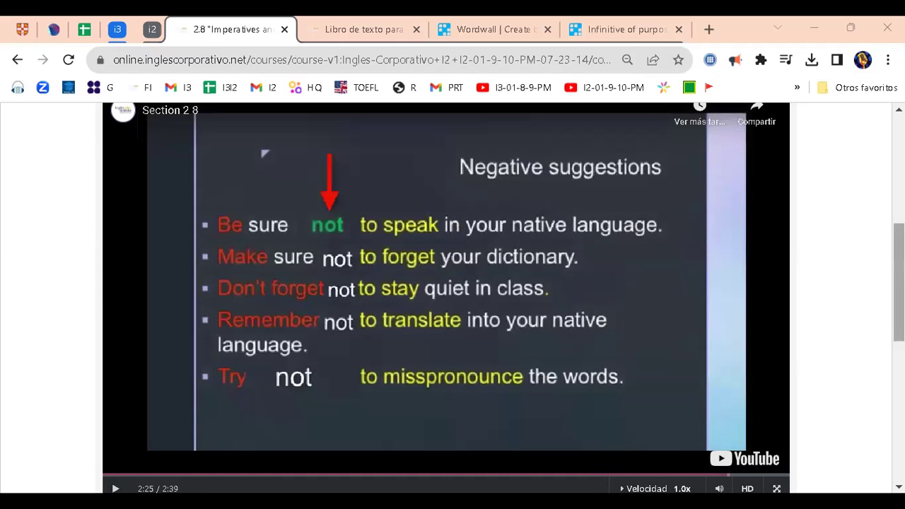
{"action": "scroll", "coordinate": [347, 170], "scroll_direction": "up", "scroll_amount": 1}
{"action": "scroll", "coordinate": [453, 297], "scroll_direction": "down", "scroll_amount": 2}
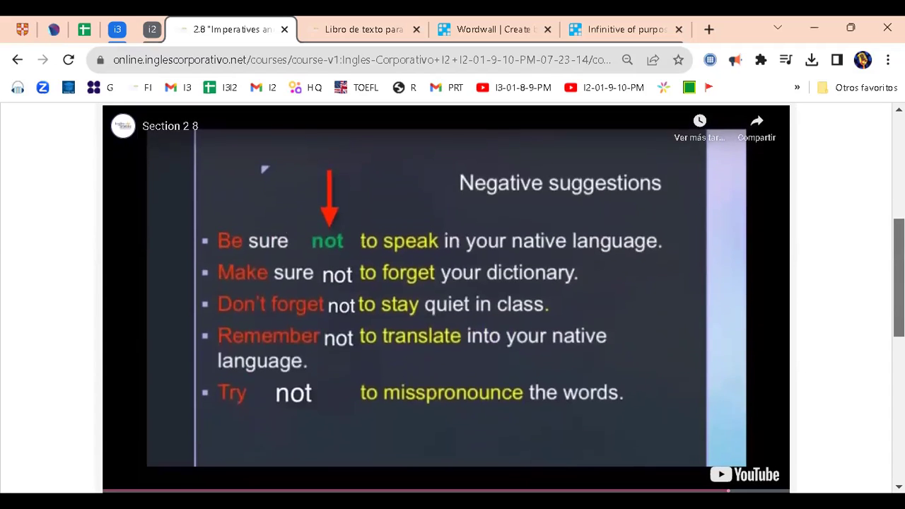
{"action": "scroll", "coordinate": [453, 297], "scroll_direction": "up", "scroll_amount": 1}
{"action": "scroll", "coordinate": [452, 297], "scroll_direction": "down", "scroll_amount": 1}
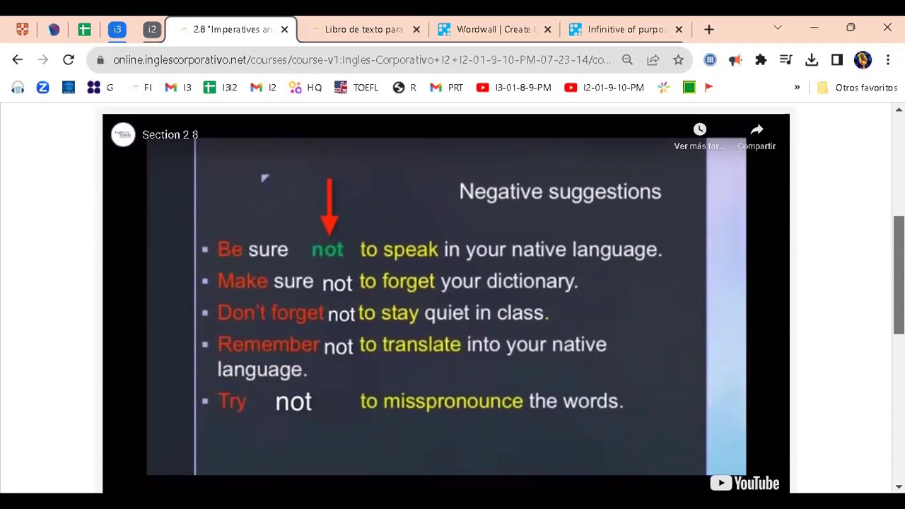
{"action": "scroll", "coordinate": [453, 297], "scroll_direction": "up", "scroll_amount": 2}
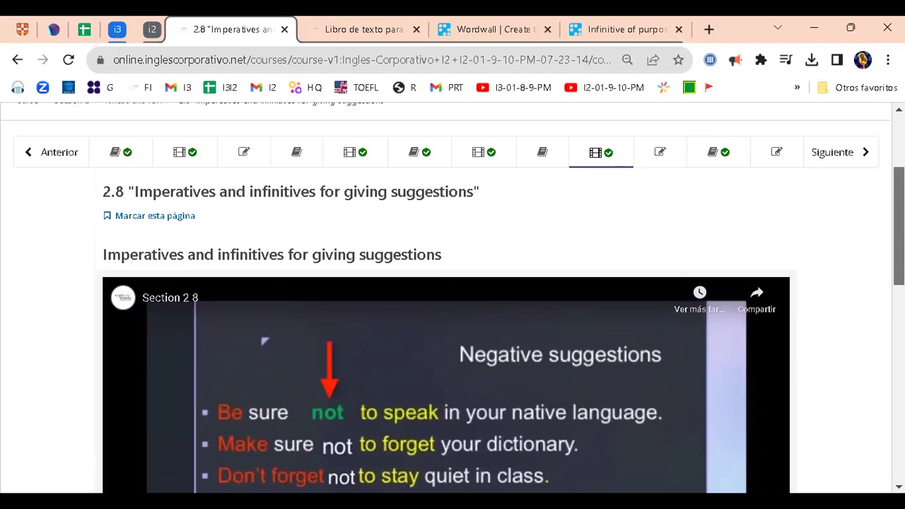
{"action": "scroll", "coordinate": [452, 297], "scroll_direction": "down", "scroll_amount": 3}
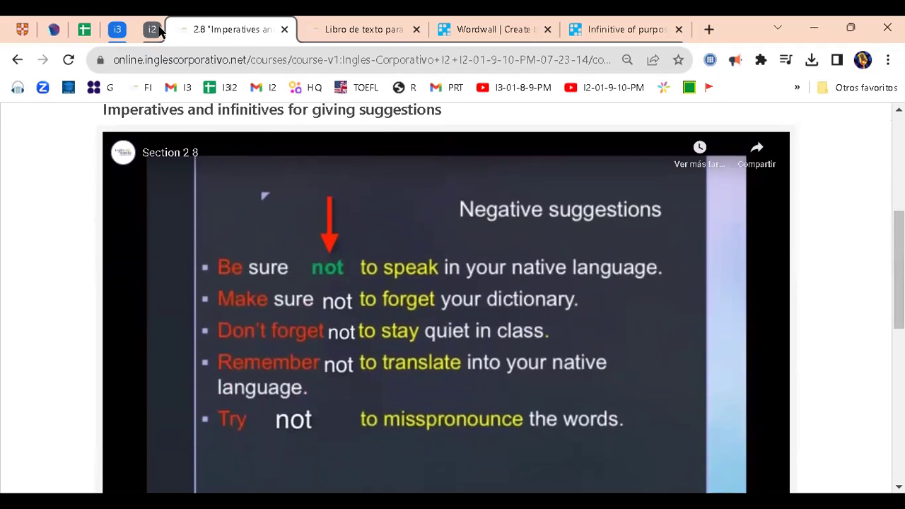
- Switch to the CONTROL ASISTENCIA Y NOTAS spreadsheet and open the I2-01-9-10-PM-07-23-14 sheet at the lunes 31 - jul column
{"action": "left_click", "coordinate": [85, 33]}
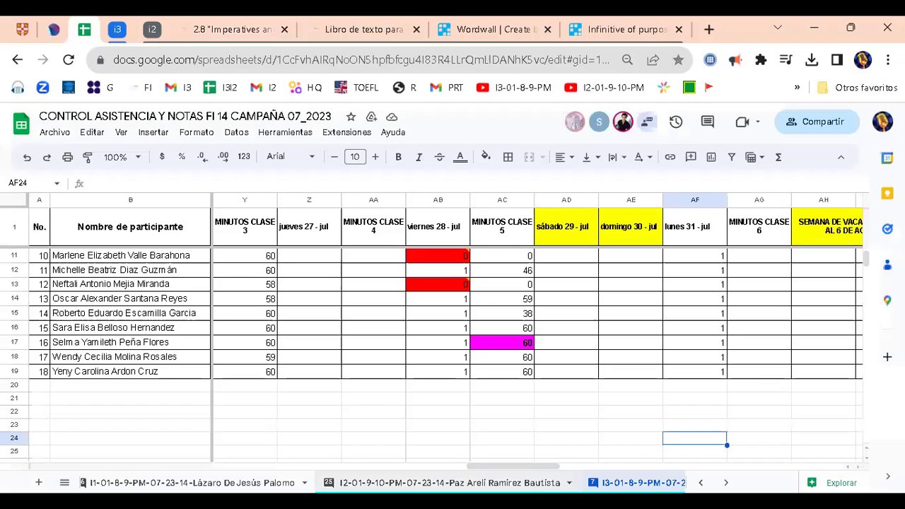
{"action": "left_click", "coordinate": [453, 483]}
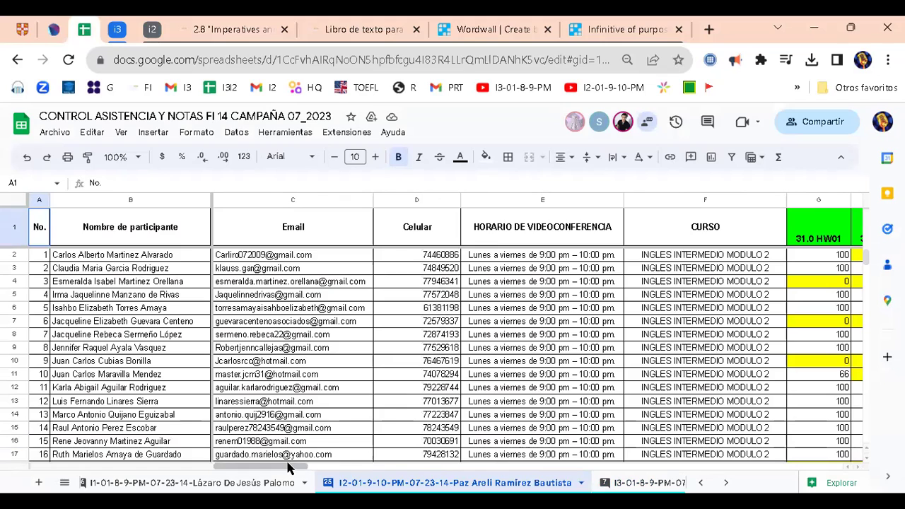
{"action": "scroll", "coordinate": [526, 469], "scroll_direction": "right", "scroll_amount": 3}
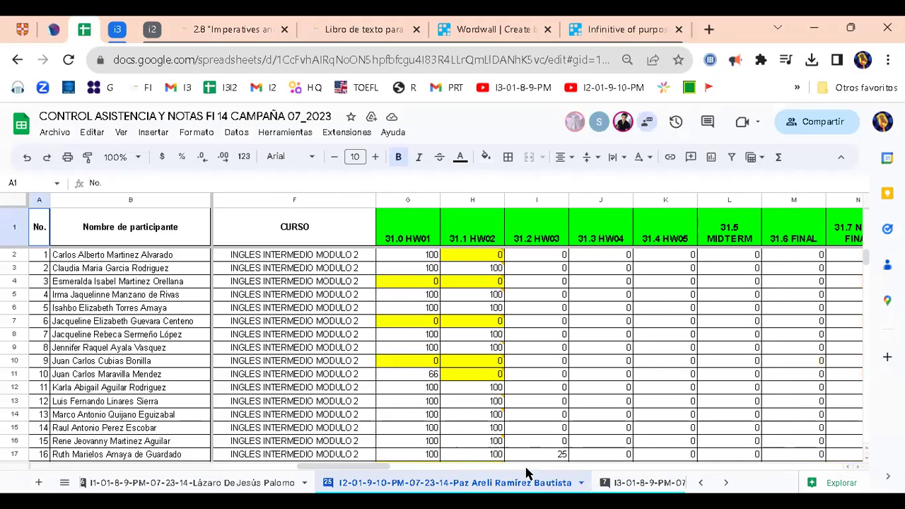
{"action": "scroll", "coordinate": [572, 472], "scroll_direction": "right", "scroll_amount": 5}
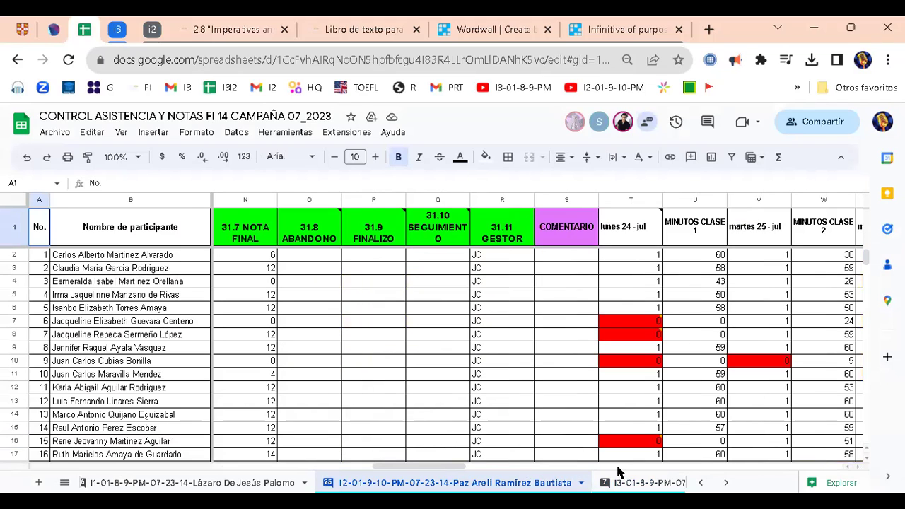
{"action": "scroll", "coordinate": [624, 473], "scroll_direction": "right", "scroll_amount": 5}
{"action": "scroll", "coordinate": [624, 473], "scroll_direction": "right", "scroll_amount": 5}
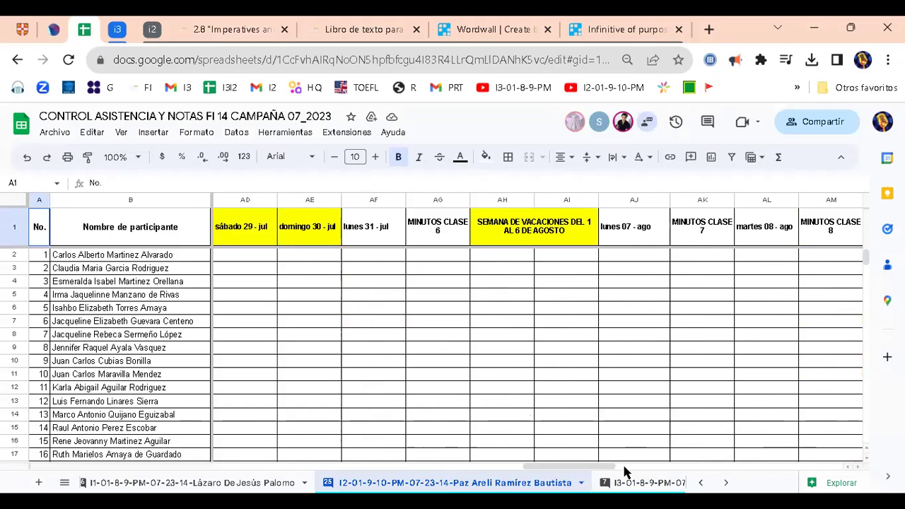
- Enter 1 in the lunes 31 - jul column for participants 1 to 4 (AF2 to AF5)
{"action": "left_click", "coordinate": [361, 256]}
{"action": "type", "text": "1"}
{"action": "key", "text": "Return"}
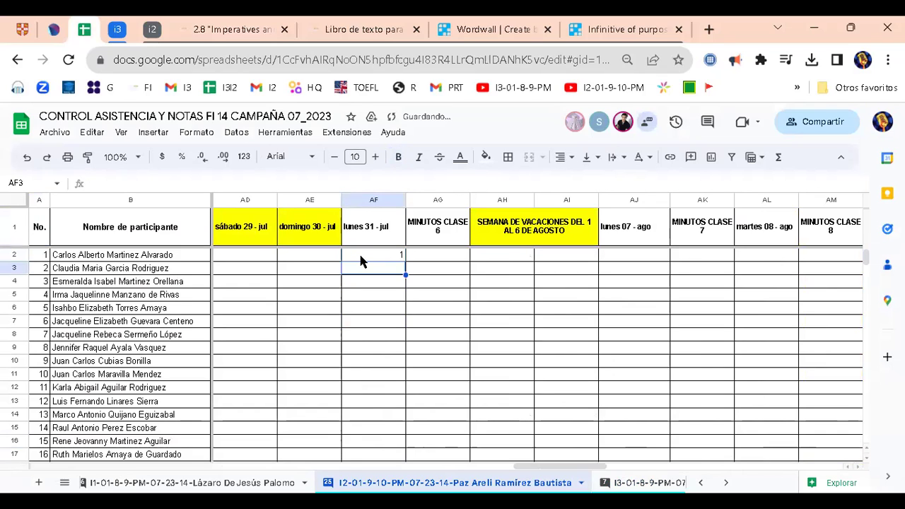
{"action": "type", "text": "1"}
{"action": "key", "text": "Return"}
{"action": "type", "text": "1"}
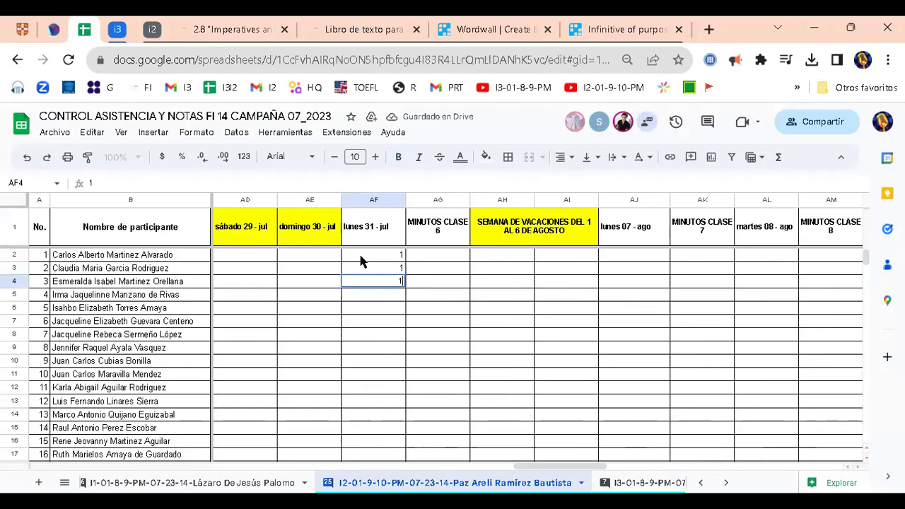
{"action": "key", "text": "Return"}
{"action": "type", "text": "1"}
{"action": "key", "text": "Return"}
- Change the lunes 31 - jul attendance of participants 3 and 4 (AF4 and AF5) to 0
{"action": "key", "text": "Up"}
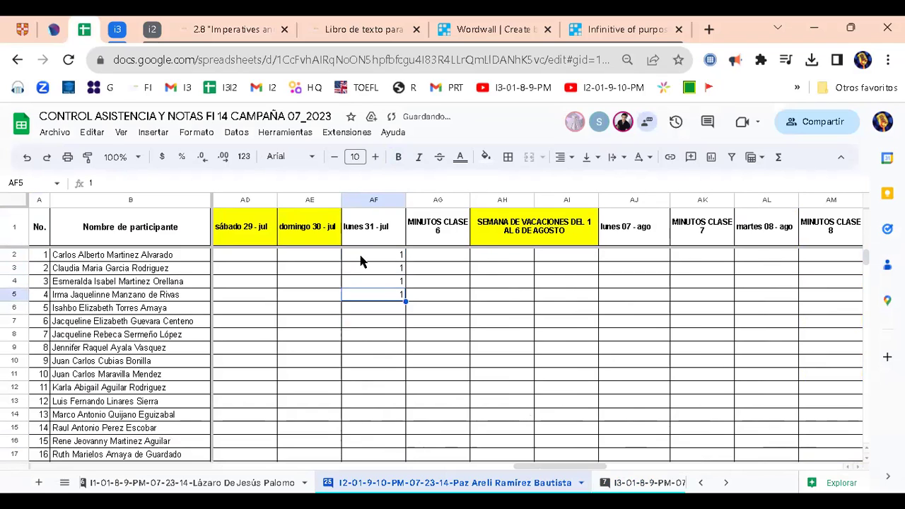
{"action": "key", "text": "Up"}
{"action": "type", "text": "0"}
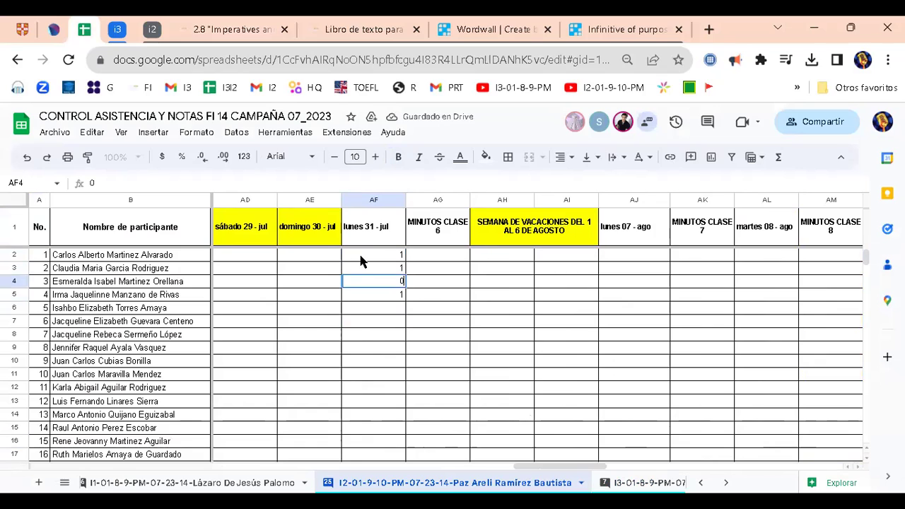
{"action": "key", "text": "Return"}
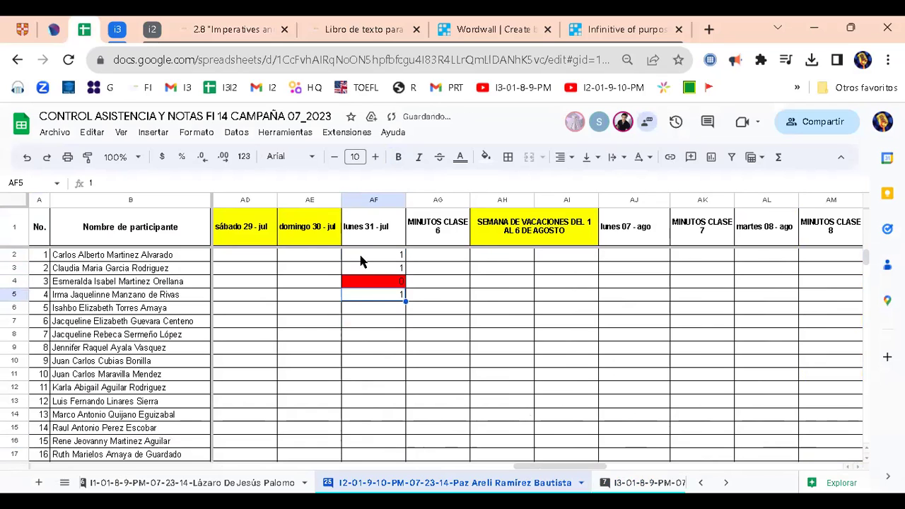
{"action": "key", "text": "Down"}
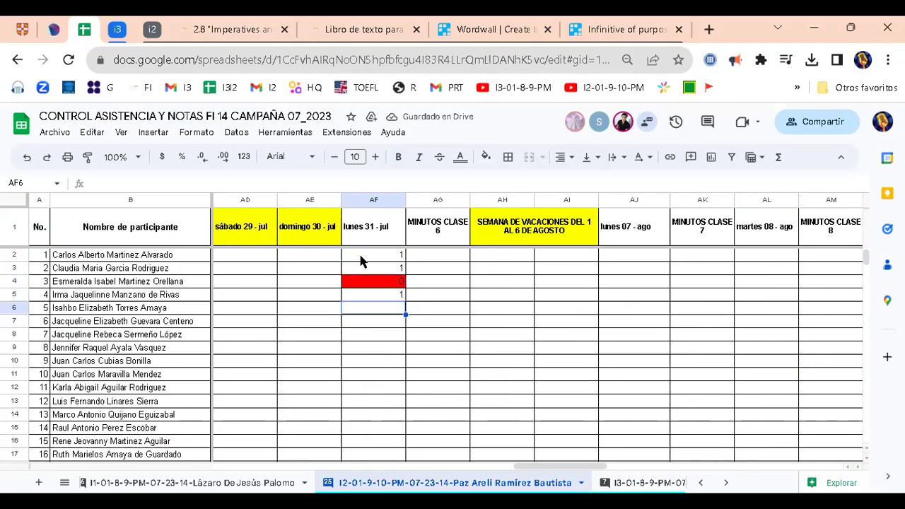
{"action": "key", "text": "Up"}
{"action": "type", "text": "0"}
{"action": "key", "text": "Return"}
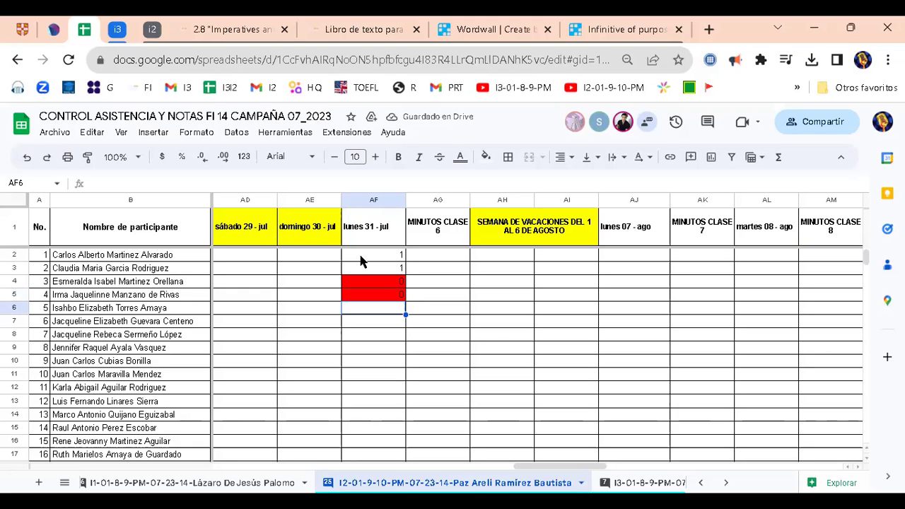
- Enter 0 in the lunes 31 - jul column for participants 5 and 6 (AF6 and AF7)
{"action": "type", "text": "0"}
{"action": "key", "text": "Return"}
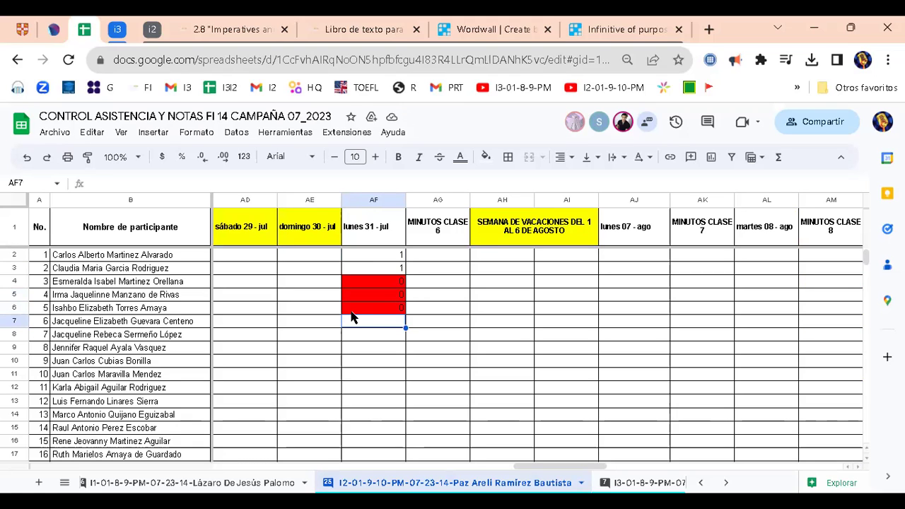
{"action": "type", "text": "0"}
{"action": "key", "text": "Return"}
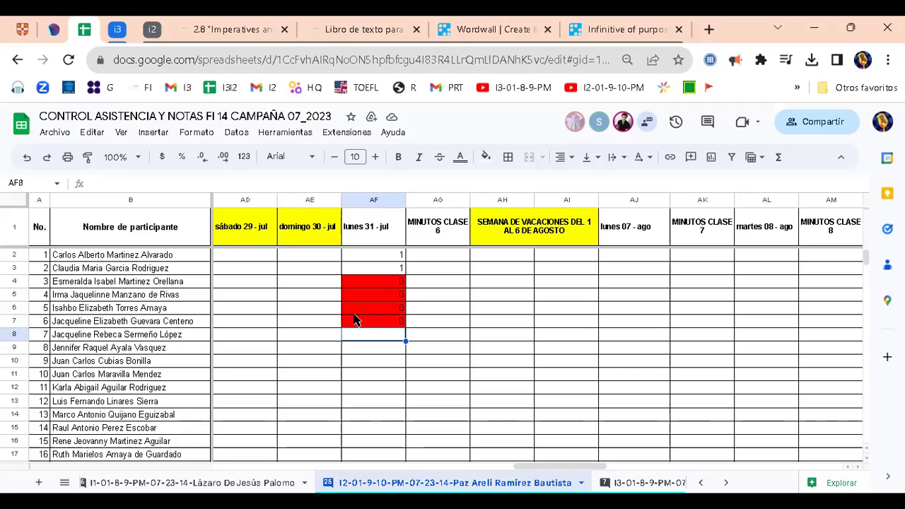
- Record the lunes 31 - jul attendance as 1 for participants 7 and 8 and 0 for participant 9 (AF8 to AF10)
{"action": "type", "text": "1"}
{"action": "key", "text": "Return"}
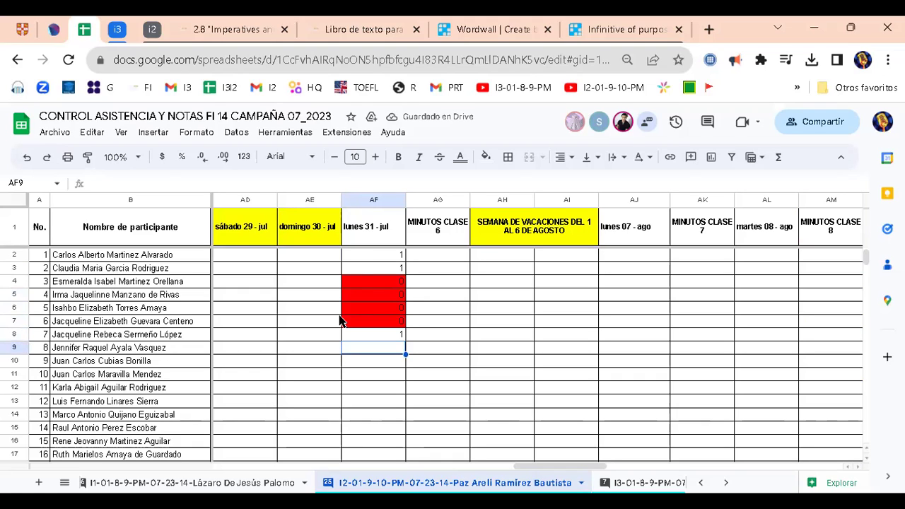
{"action": "type", "text": "1"}
{"action": "key", "text": "Return"}
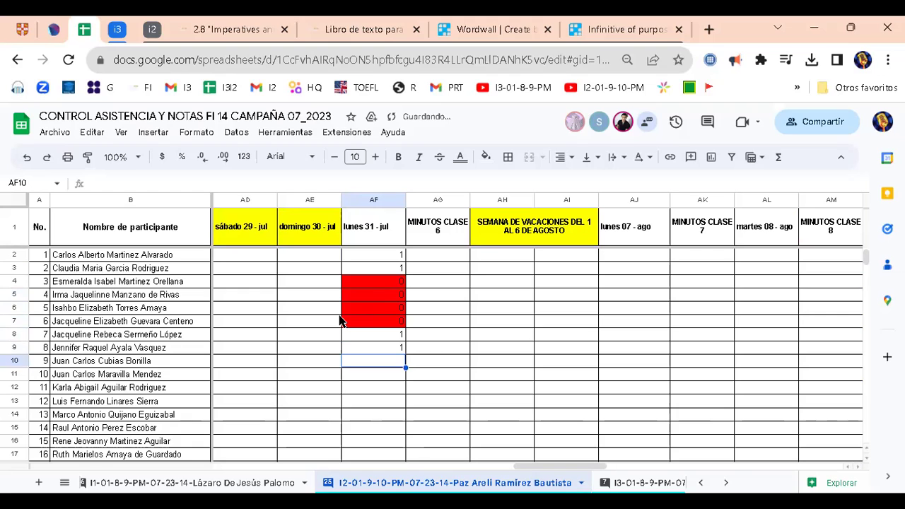
{"action": "type", "text": "1"}
{"action": "type", "text": "0"}
{"action": "key", "text": "Return"}
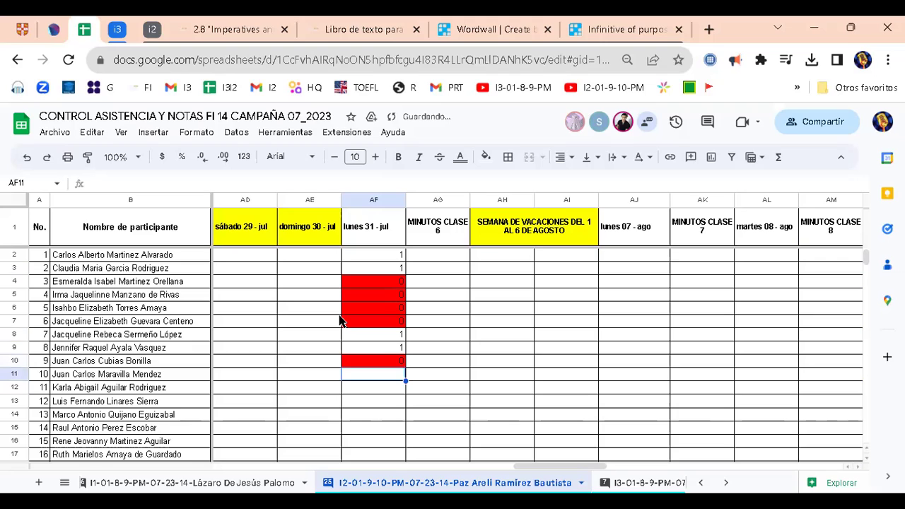
- Enter 1 in the lunes 31 - jul column for participants 10, 11 and 12 (AF11 to AF13)
{"action": "type", "text": "1"}
{"action": "key", "text": "Return"}
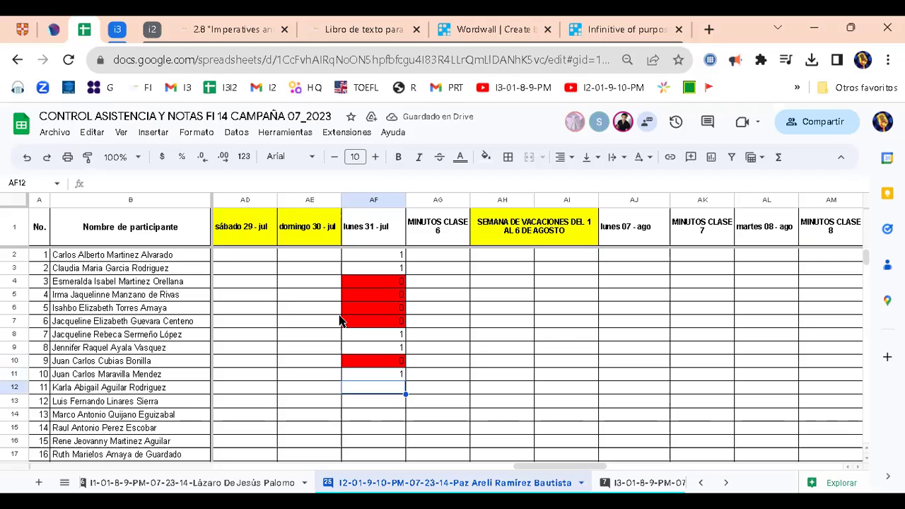
{"action": "type", "text": "1"}
{"action": "key", "text": "Return"}
{"action": "key", "text": "Up"}
{"action": "key", "text": "Down"}
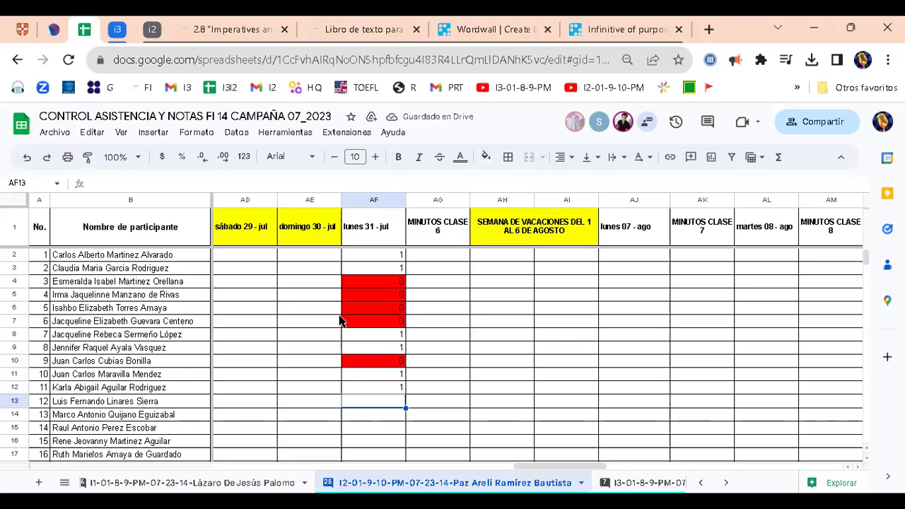
{"action": "type", "text": "1"}
{"action": "key", "text": "Return"}
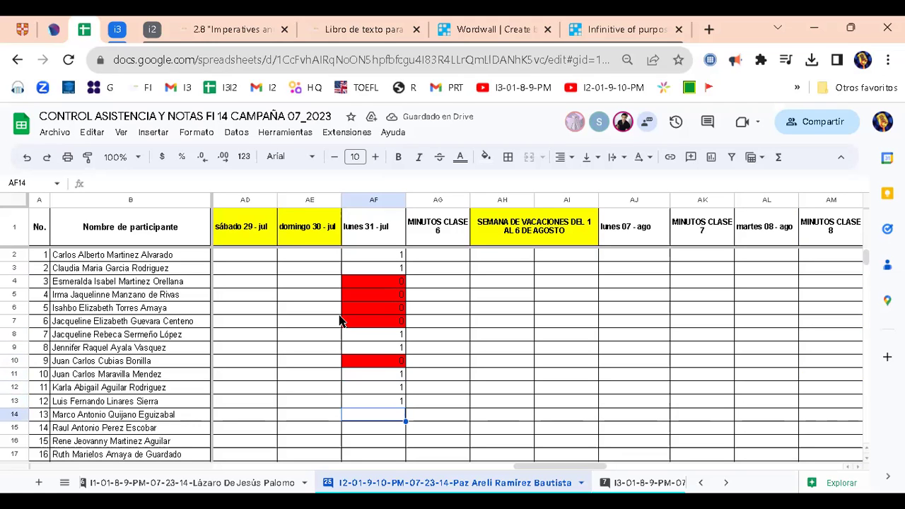
- Record the lunes 31 - jul attendance as 0 for participant 13 and 1 for participant 14 (AF14 and AF15)
{"action": "type", "text": "0"}
{"action": "key", "text": "Return"}
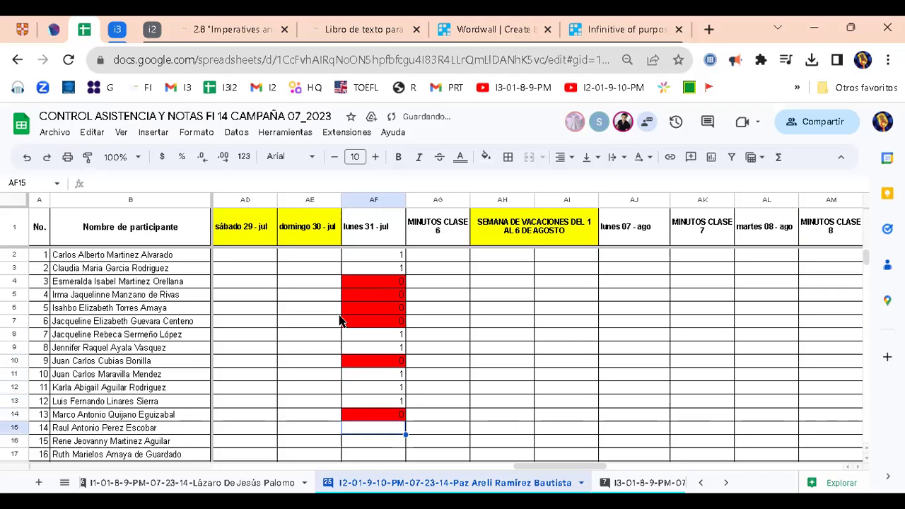
{"action": "type", "text": "0"}
{"action": "key", "text": "Return"}
{"action": "key", "text": "Up"}
{"action": "type", "text": "1"}
{"action": "key", "text": "Return"}
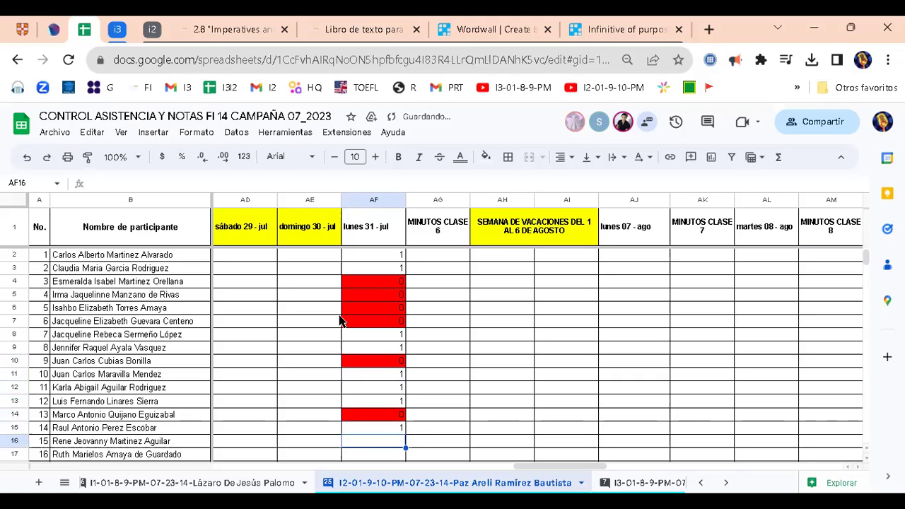
- Record the lunes 31 - jul attendance as 0 for participant 15 and 1 for participant 16 (AF16 and AF17)
{"action": "type", "text": "1"}
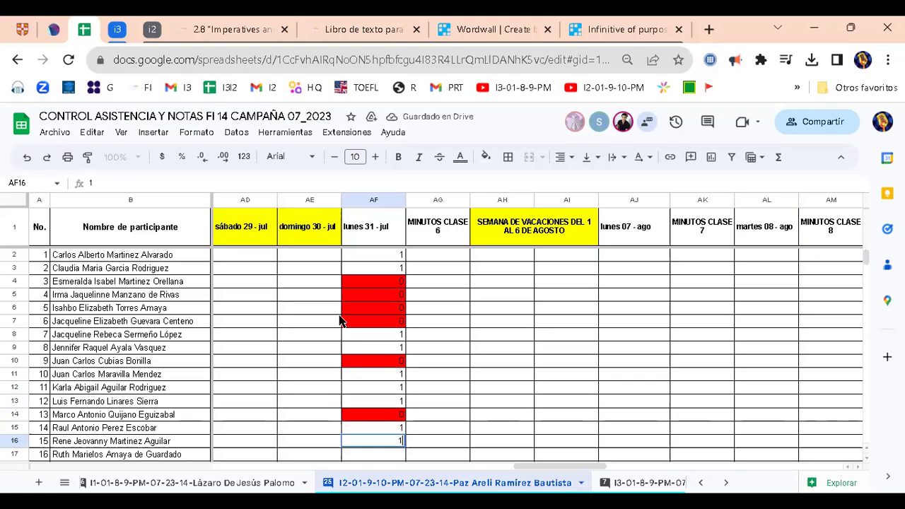
{"action": "key", "text": "Return"}
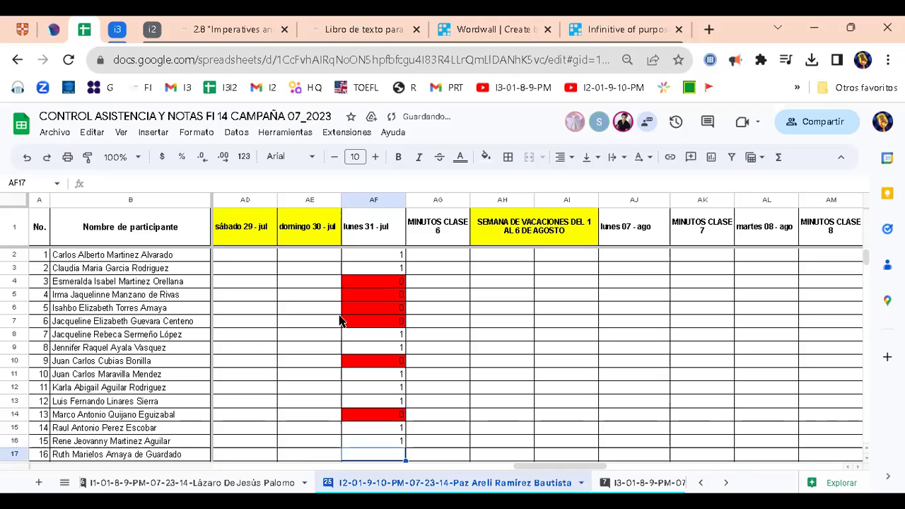
{"action": "type", "text": "1"}
{"action": "key", "text": "Up"}
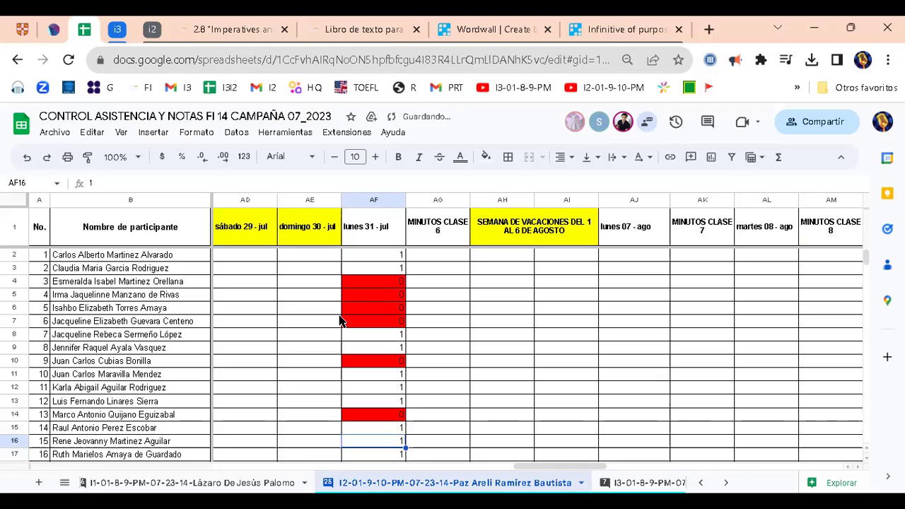
{"action": "type", "text": "0"}
{"action": "key", "text": "Return"}
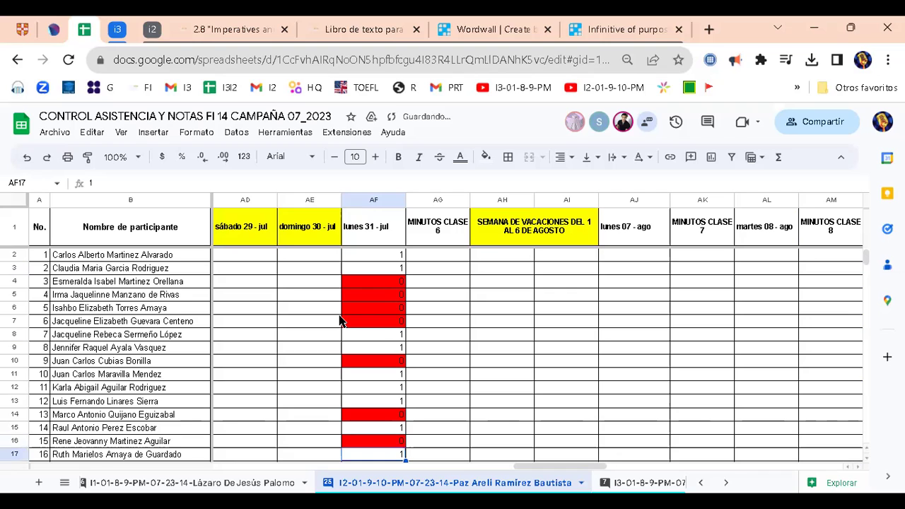
{"action": "type", "text": "1"}
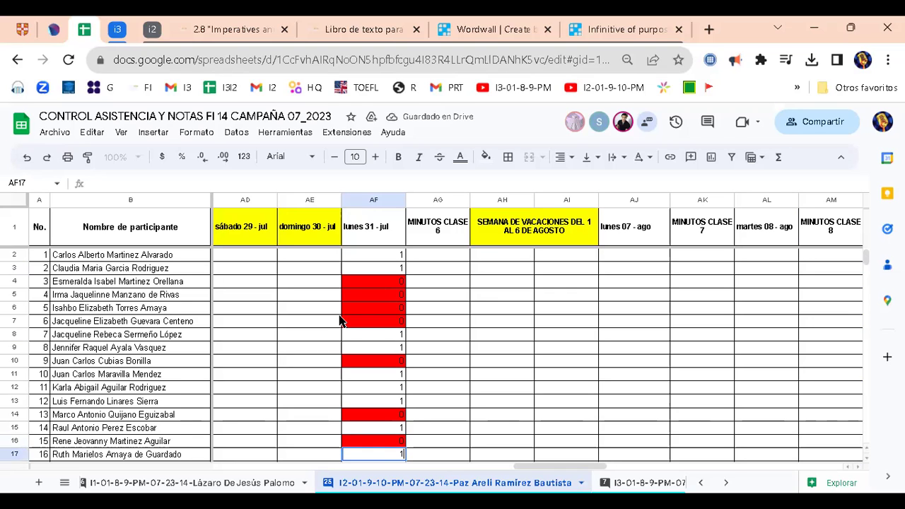
{"action": "key", "text": "Return"}
{"action": "key", "text": "Up"}
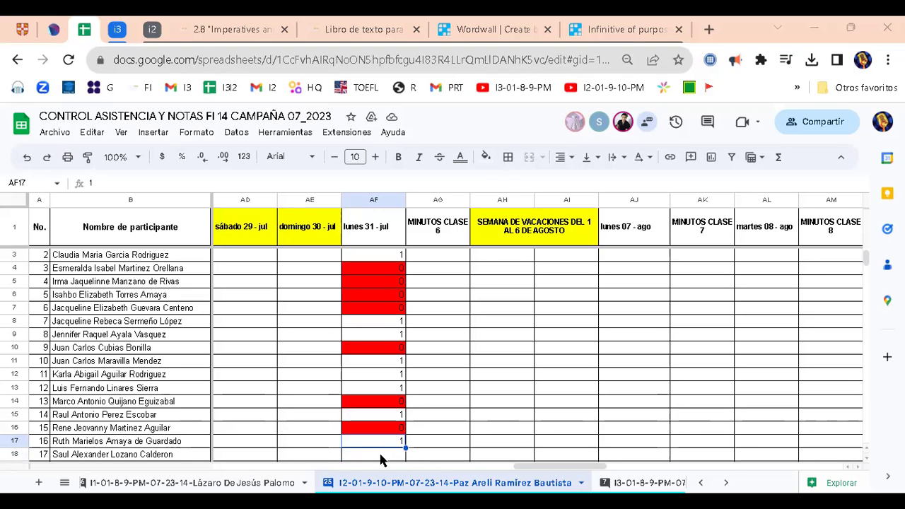
- Record the lunes 31 - jul attendance as 1 for participant 17 and 0 for participant 18 (AF18 and AF19)
{"action": "left_click", "coordinate": [383, 454]}
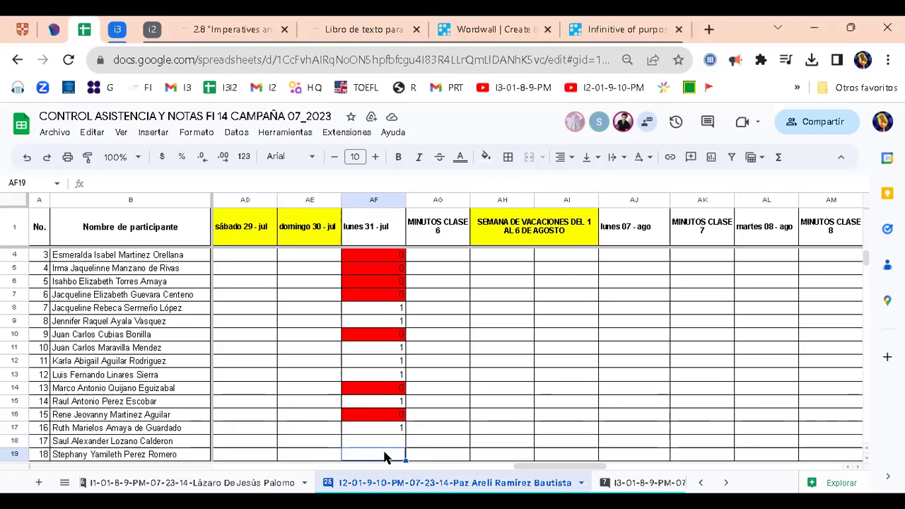
{"action": "type", "text": "1"}
{"action": "key", "text": "Return"}
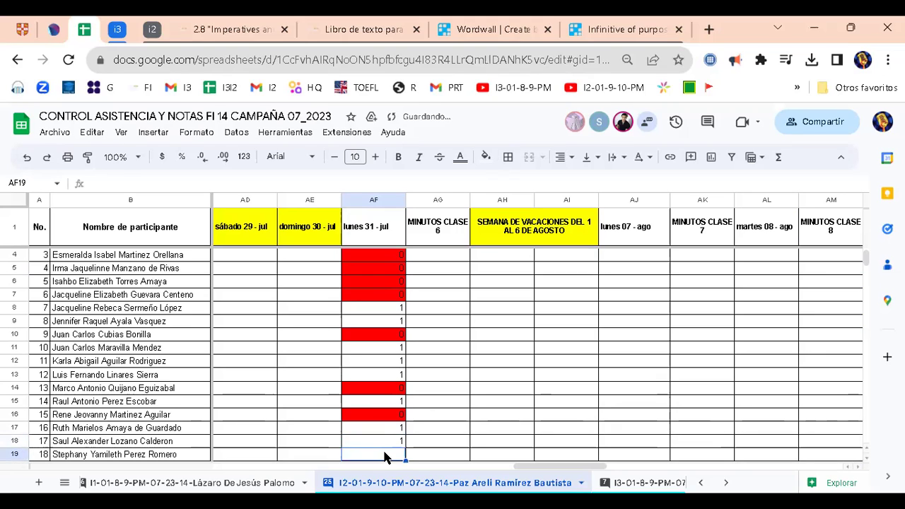
{"action": "type", "text": "1"}
{"action": "key", "text": "Up"}
{"action": "left_click", "coordinate": [384, 453]}
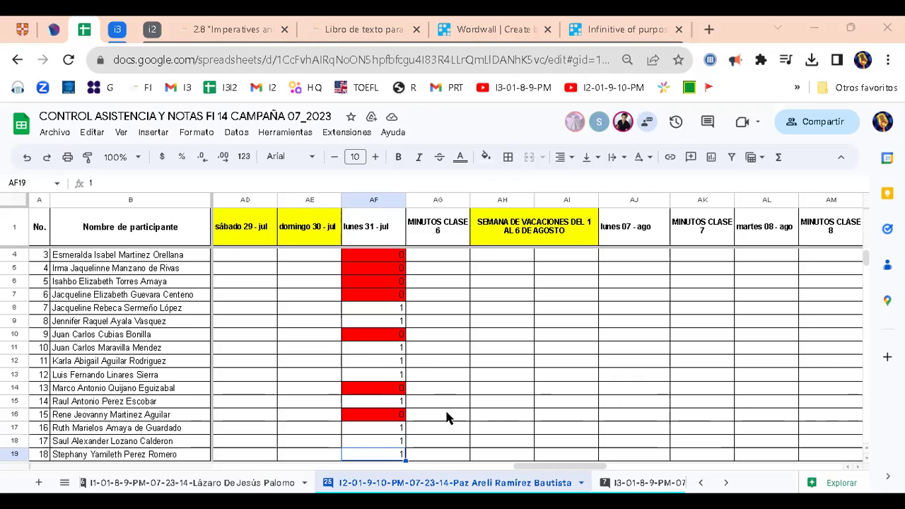
{"action": "type", "text": "0"}
{"action": "key", "text": "Return"}
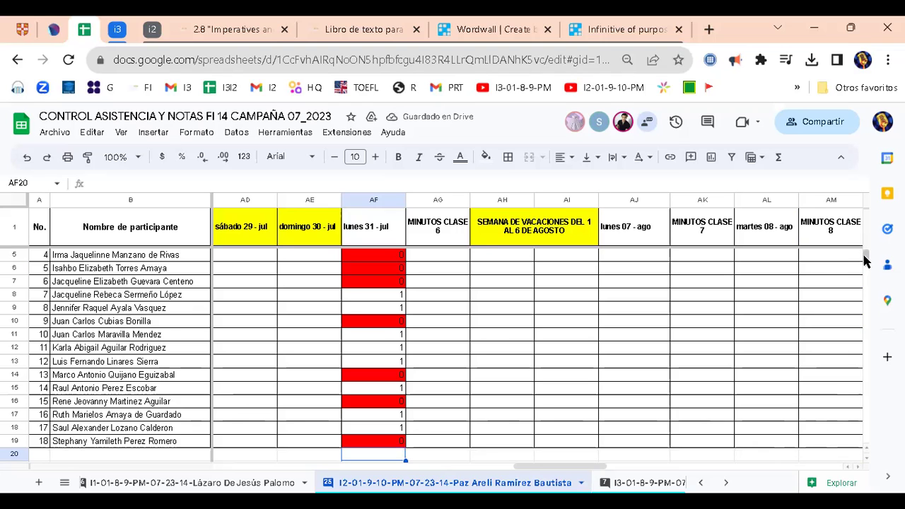
- Review the lunes 31 - jul attendance entries from the column header down to the last participant
{"action": "scroll", "coordinate": [864, 253], "scroll_direction": "up", "scroll_amount": 1}
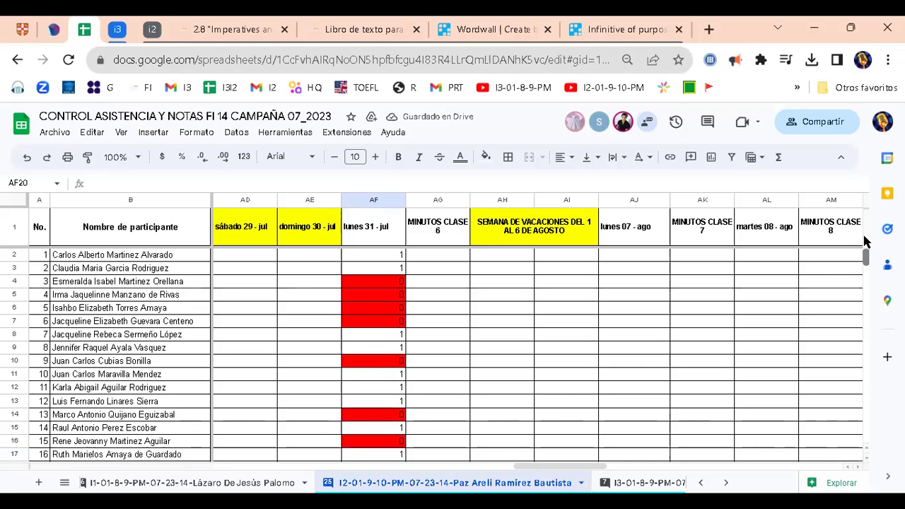
{"action": "left_click", "coordinate": [382, 259]}
{"action": "key", "text": "Up"}
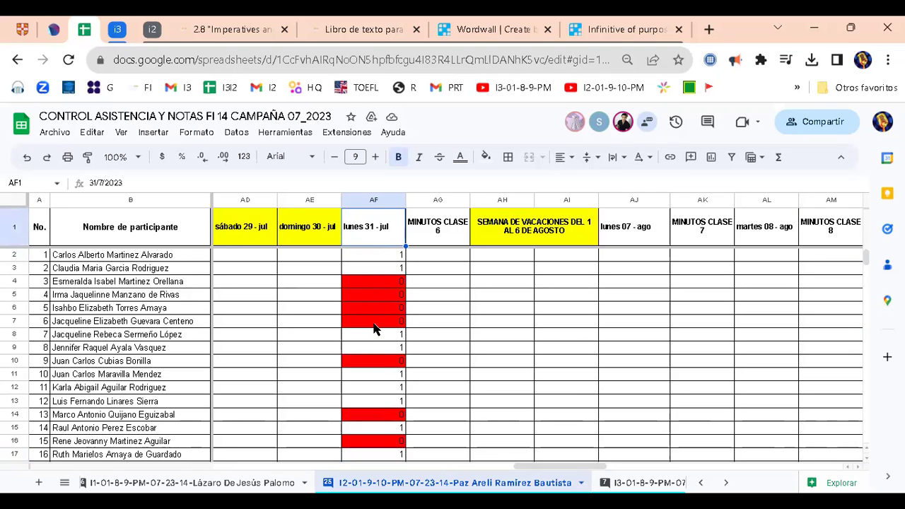
{"action": "left_click", "coordinate": [360, 283]}
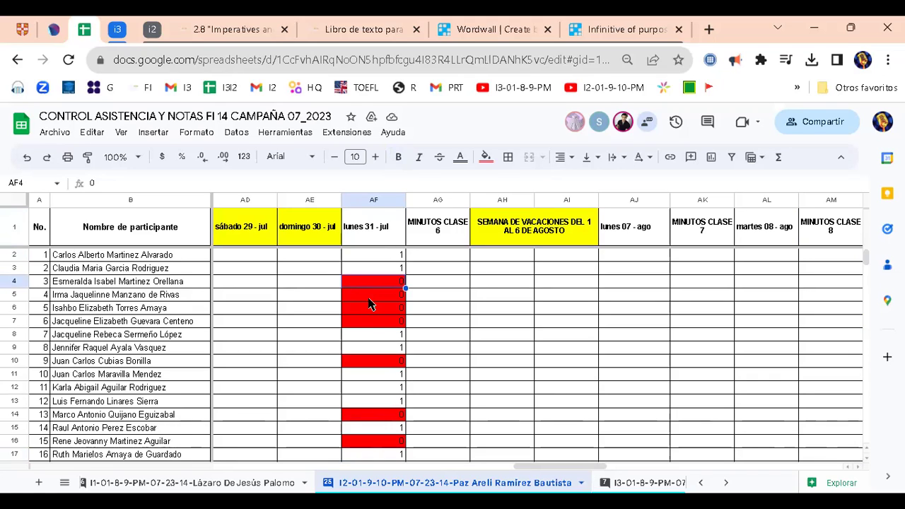
{"action": "left_click", "coordinate": [368, 298]}
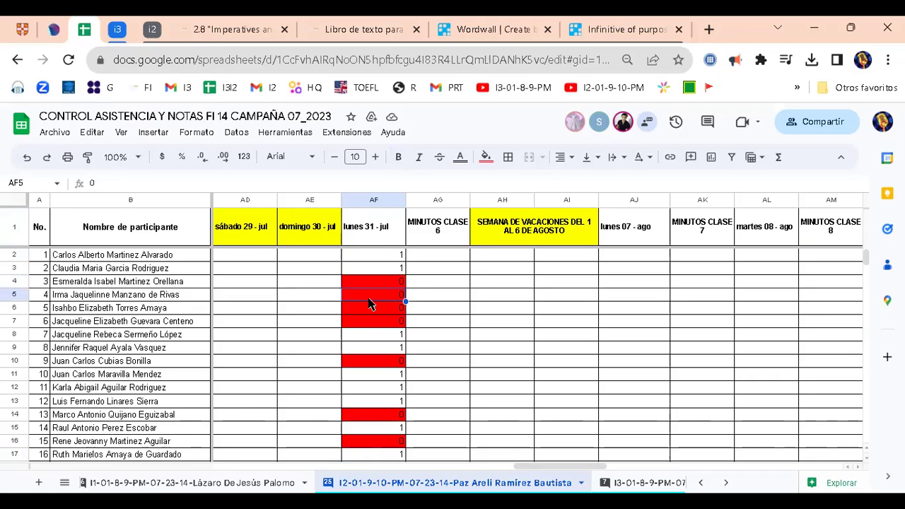
{"action": "left_click", "coordinate": [368, 304]}
{"action": "key", "text": "Down"}
{"action": "key", "text": "Down"}
{"action": "key", "text": "Down"}
{"action": "key", "text": "Down"}
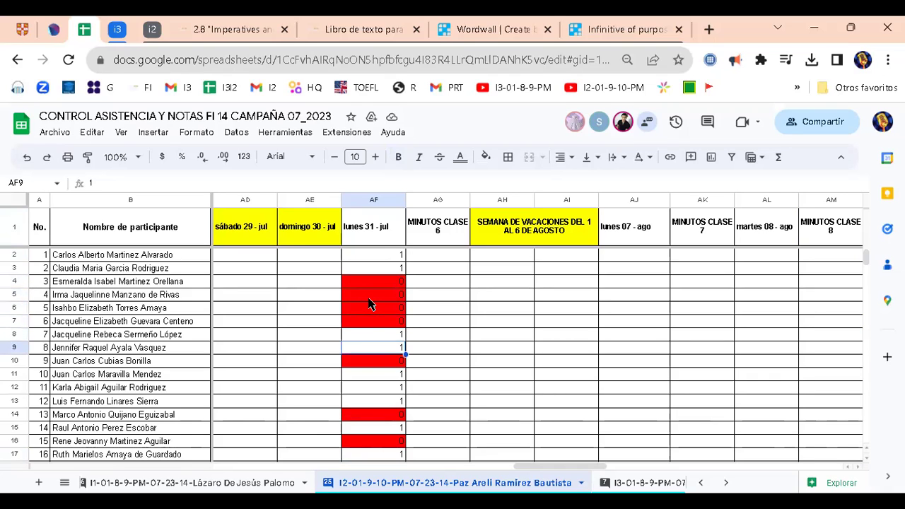
{"action": "key", "text": "Down"}
{"action": "key", "text": "Down"}
{"action": "key", "text": "Down"}
{"action": "key", "text": "Down"}
{"action": "key", "text": "Down"}
{"action": "key", "text": "Down"}
{"action": "key", "text": "Down"}
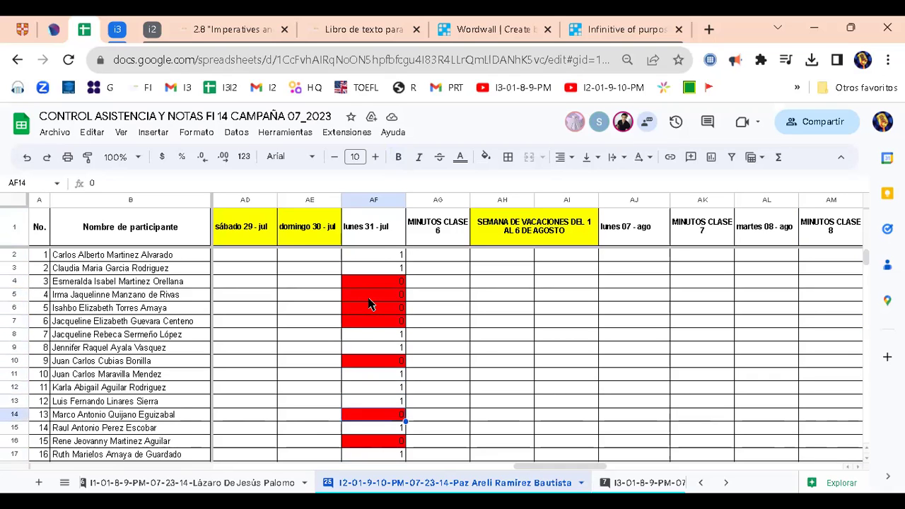
{"action": "key", "text": "Down"}
{"action": "key", "text": "Down"}
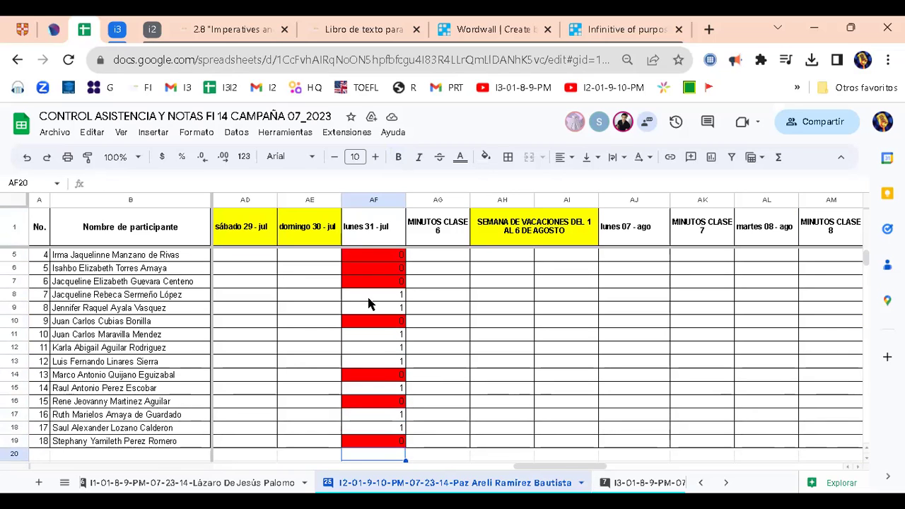
- Check the lunes 31 - jul attendance entries again, going back up from participant 18 to participant 1
{"action": "key", "text": "Up"}
{"action": "key", "text": "Up"}
{"action": "key", "text": "Up"}
{"action": "key", "text": "Up"}
{"action": "key", "text": "Up"}
{"action": "key", "text": "Up"}
{"action": "key", "text": "Up"}
{"action": "key", "text": "Up"}
{"action": "key", "text": "Up"}
{"action": "key", "text": "Up"}
{"action": "key", "text": "Up"}
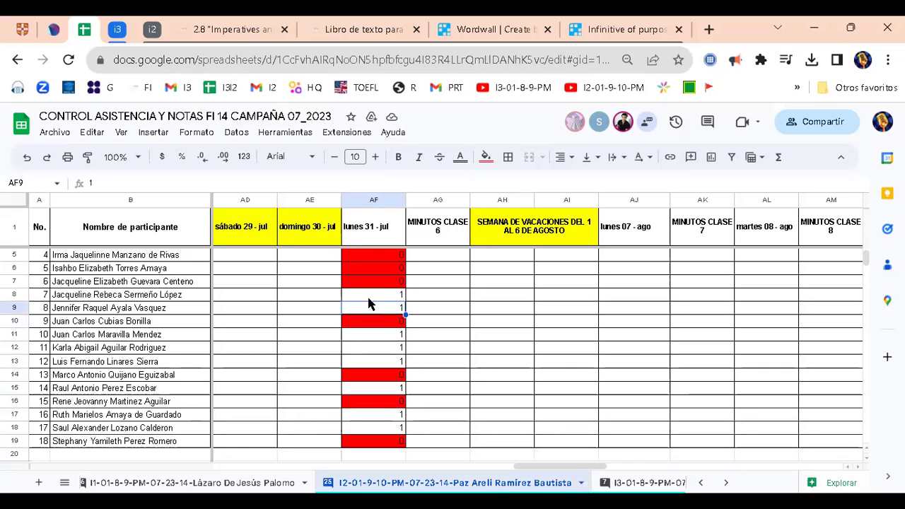
{"action": "key", "text": "Up"}
{"action": "key", "text": "Up"}
{"action": "key", "text": "Up"}
{"action": "key", "text": "Up"}
{"action": "key", "text": "Up"}
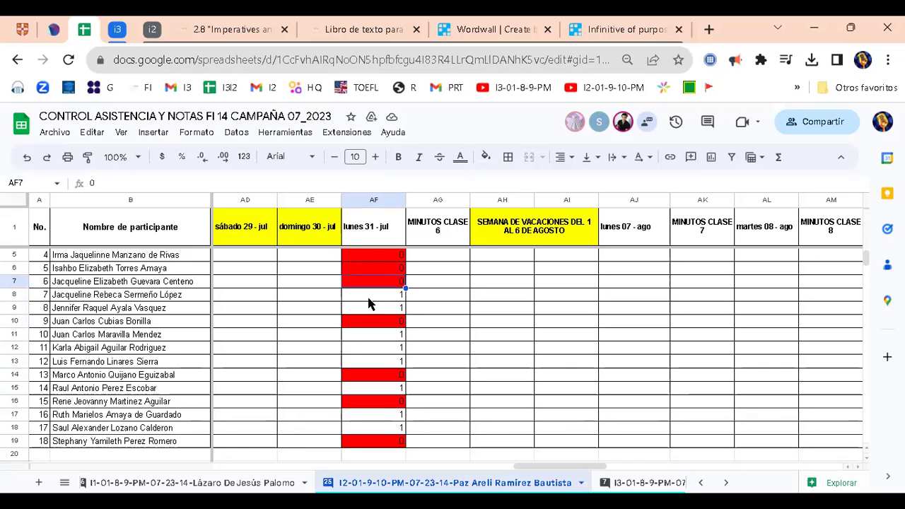
{"action": "key", "text": "Up"}
{"action": "key", "text": "Up"}
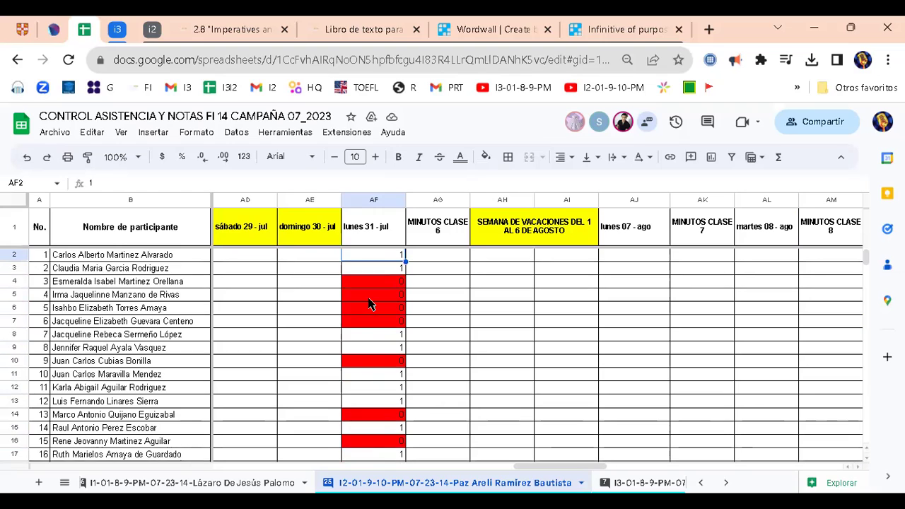
- Go through the lunes 31 - jul attendance entries of participants 1 to 11 once more
{"action": "key", "text": "Up"}
{"action": "key", "text": "Down"}
{"action": "key", "text": "Down"}
{"action": "key", "text": "Down"}
{"action": "key", "text": "Down"}
{"action": "key", "text": "Down"}
{"action": "key", "text": "Down"}
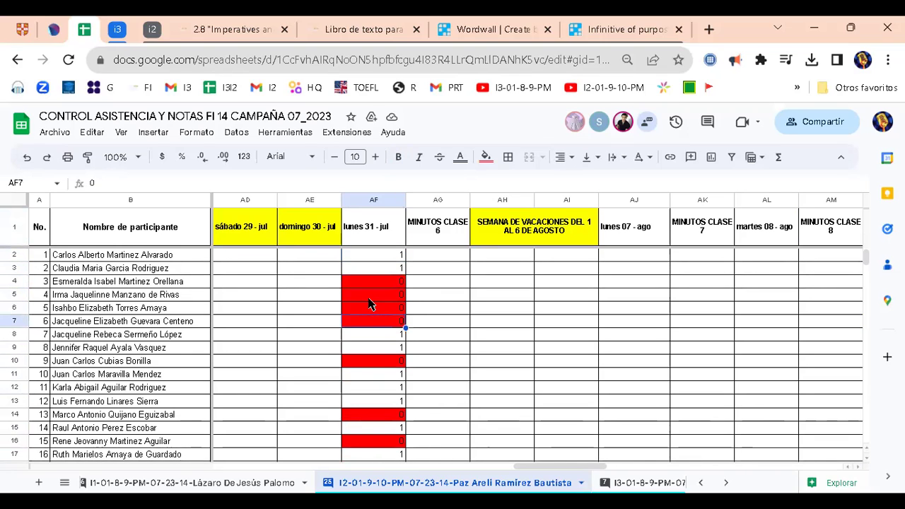
{"action": "key", "text": "Down"}
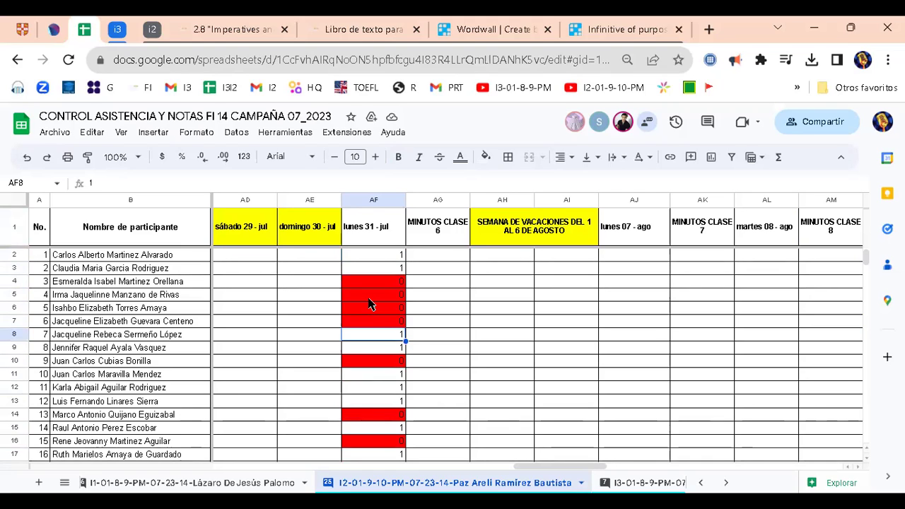
{"action": "key", "text": "Down"}
{"action": "key", "text": "Down"}
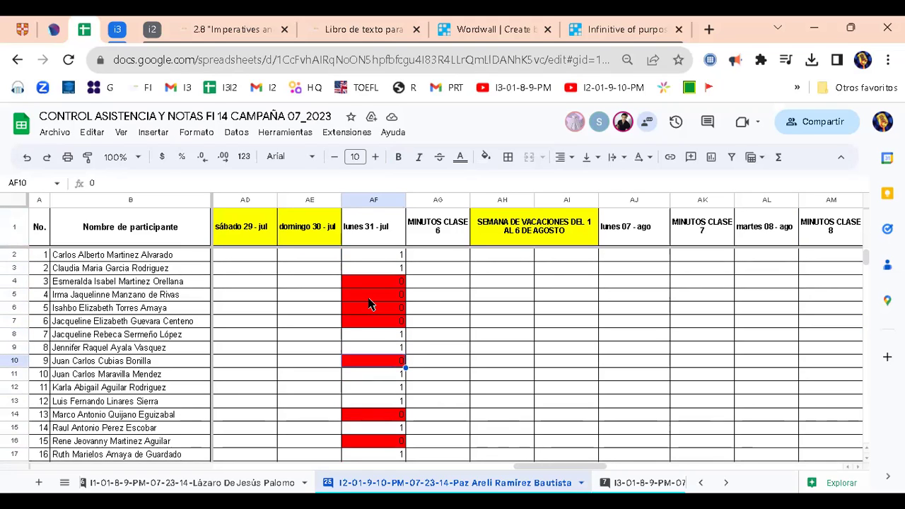
{"action": "key", "text": "Down"}
{"action": "key", "text": "Down"}
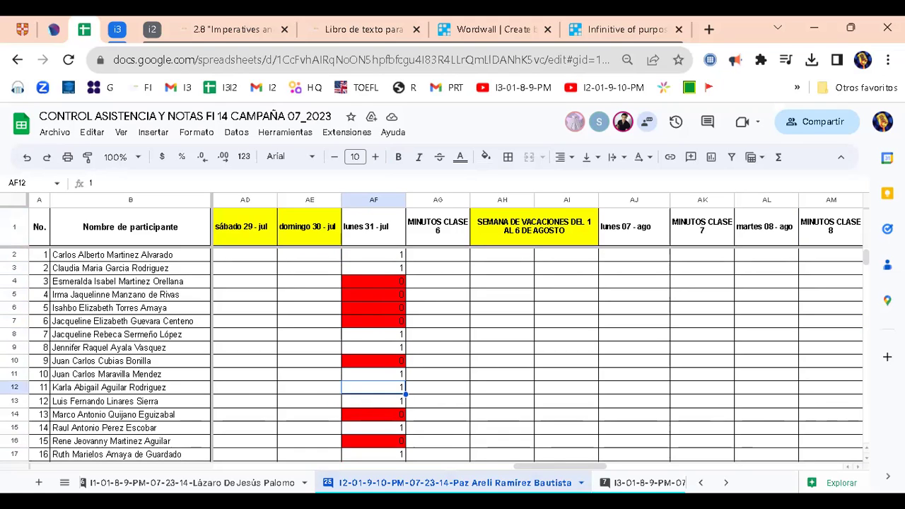
- Switch to the Inglés Corporativo course page and go back from unit 2.8 to the 2.0 Lesson Objective in Section 2
{"action": "left_click", "coordinate": [224, 21]}
{"action": "scroll", "coordinate": [873, 226], "scroll_direction": "up", "scroll_amount": 3}
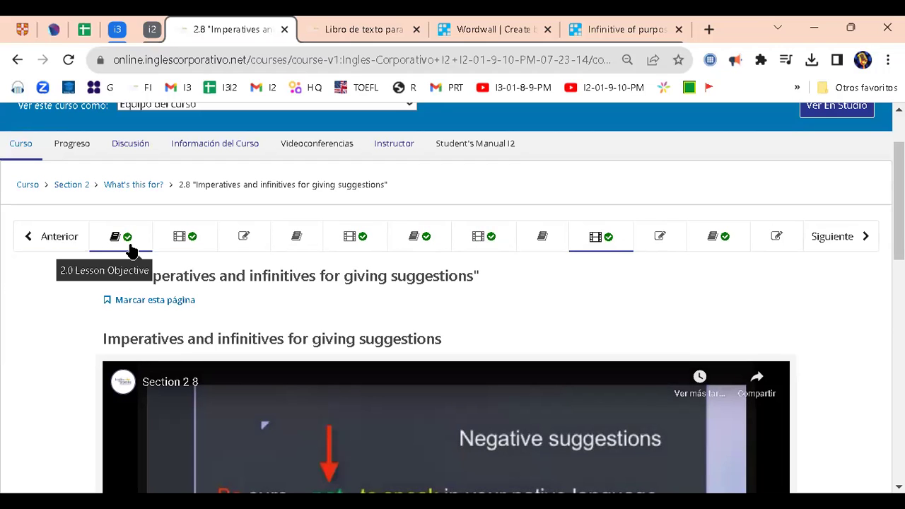
{"action": "left_click", "coordinate": [76, 243]}
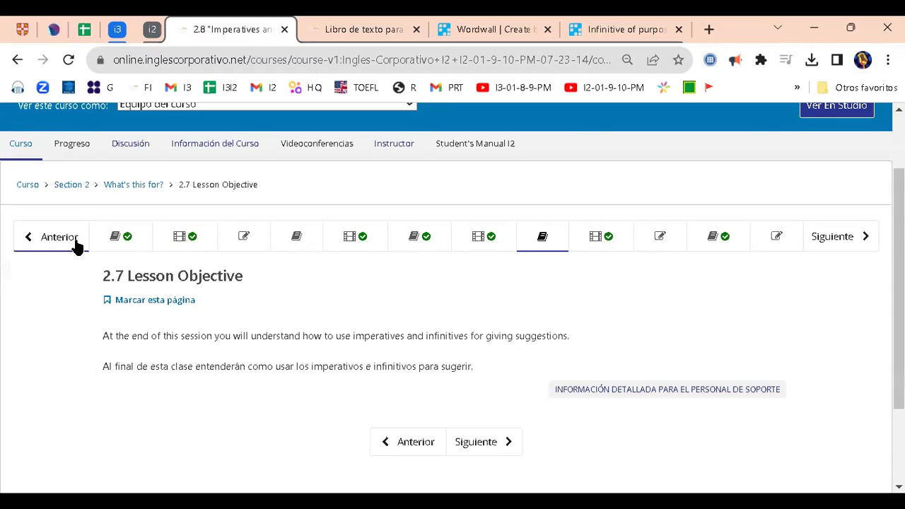
{"action": "left_click", "coordinate": [76, 243]}
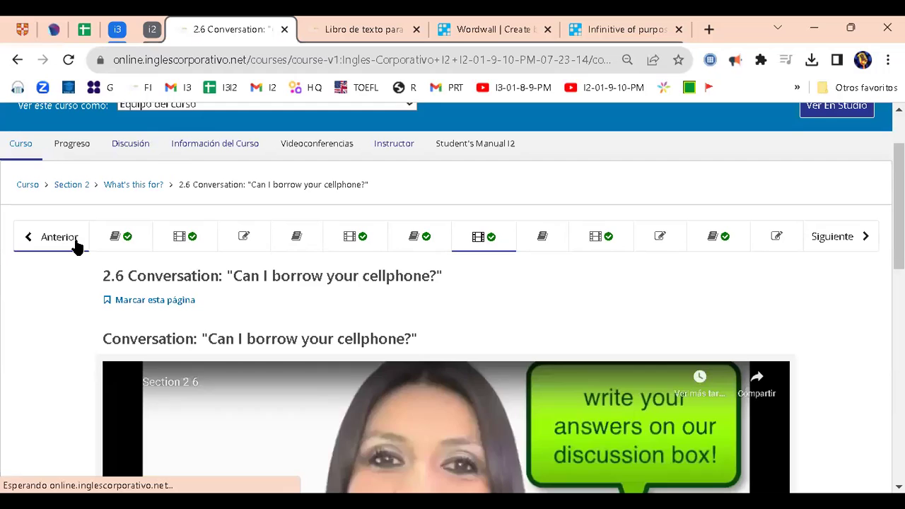
{"action": "left_click", "coordinate": [76, 243]}
{"action": "left_click", "coordinate": [76, 243]}
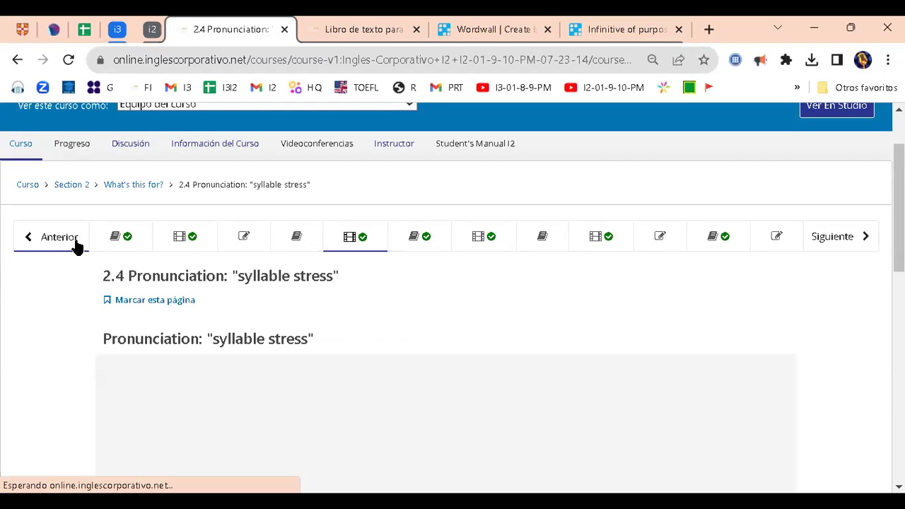
{"action": "left_click", "coordinate": [76, 243]}
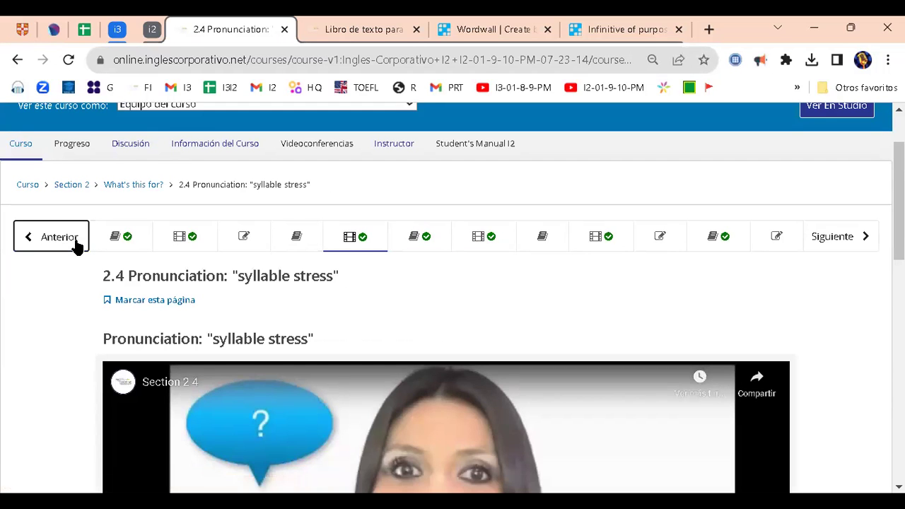
{"action": "left_click", "coordinate": [76, 243]}
{"action": "left_click", "coordinate": [76, 243]}
{"action": "left_click", "coordinate": [76, 243]}
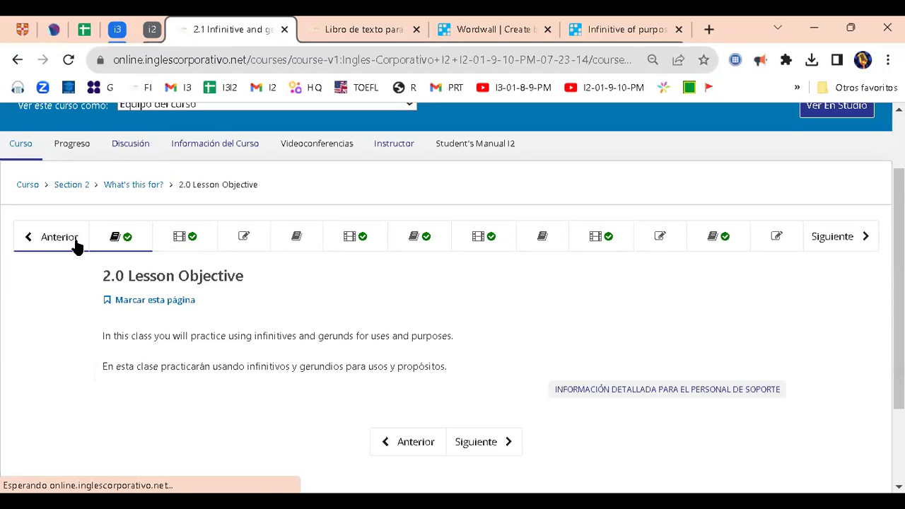
{"action": "left_click", "coordinate": [77, 243]}
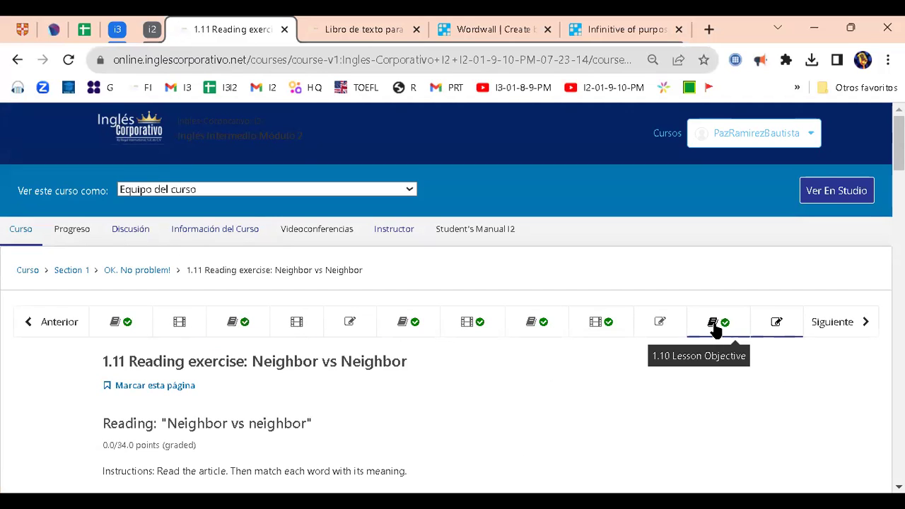
{"action": "left_click", "coordinate": [833, 326]}
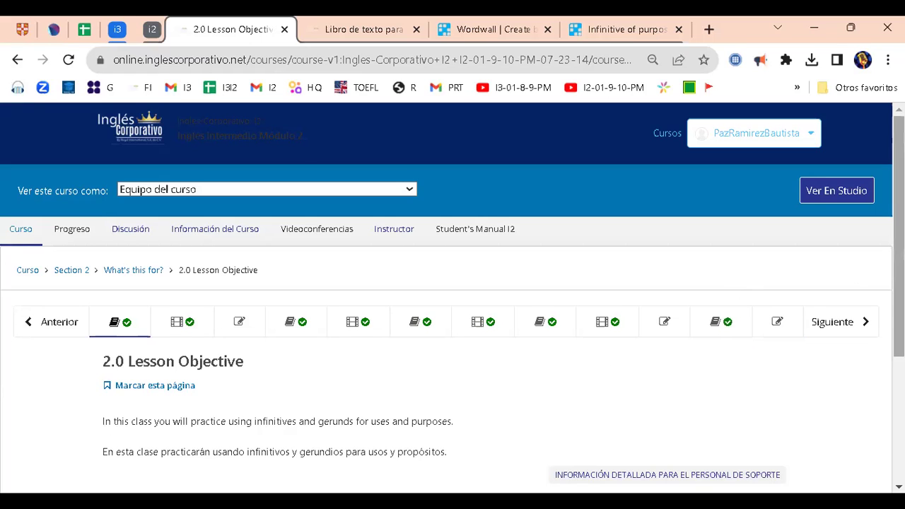
{"action": "scroll", "coordinate": [778, 304], "scroll_direction": "down", "scroll_amount": 1}
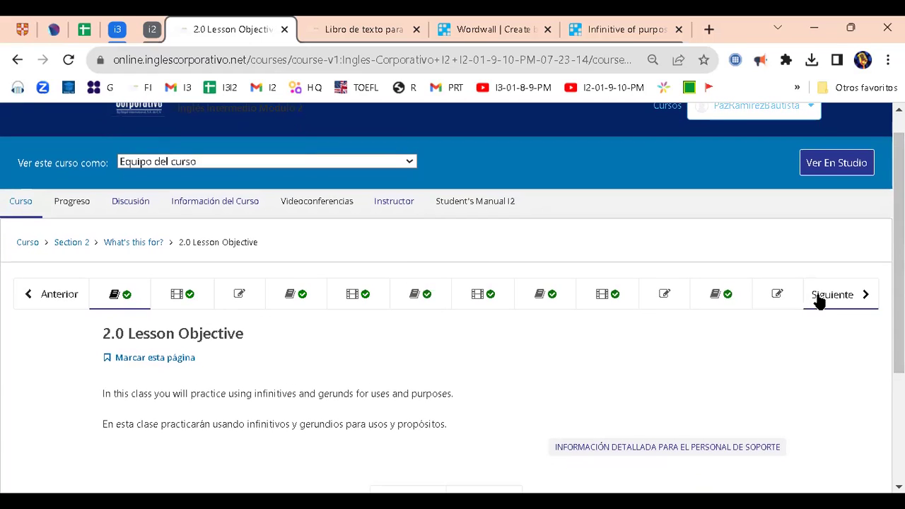